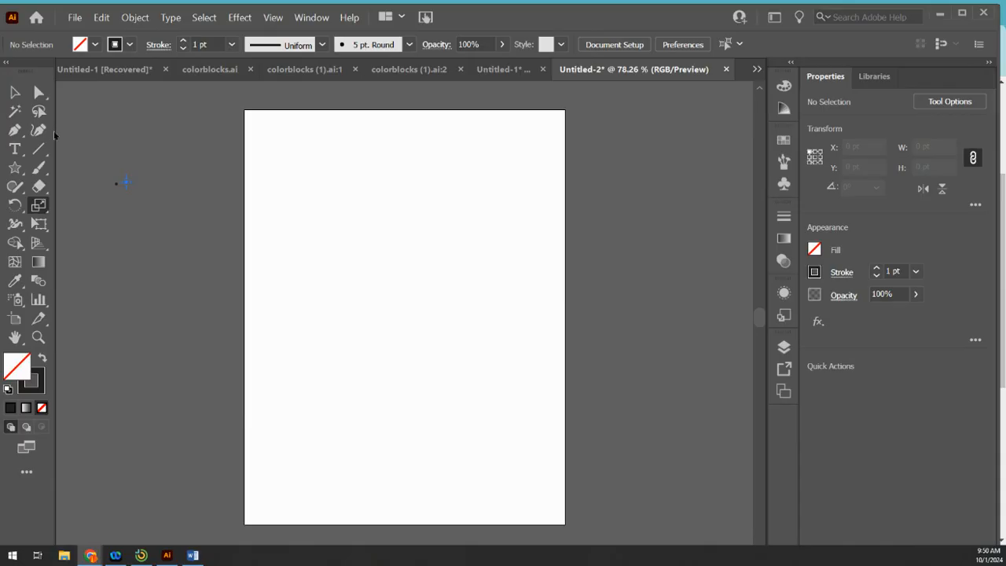
Reset the fill and stroke to the default white and black, and view the list of available workspaces.
click(40, 205)
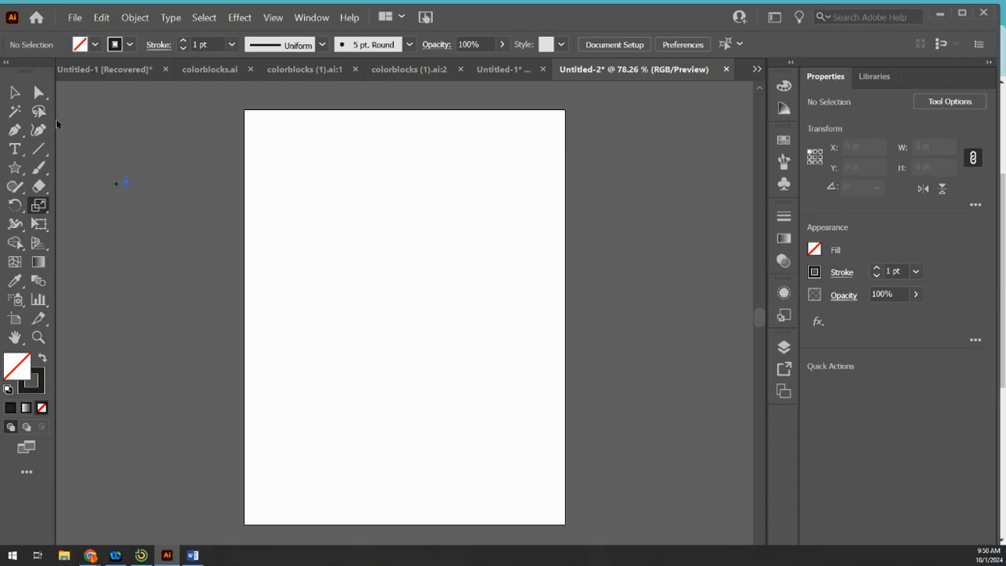
key(d)
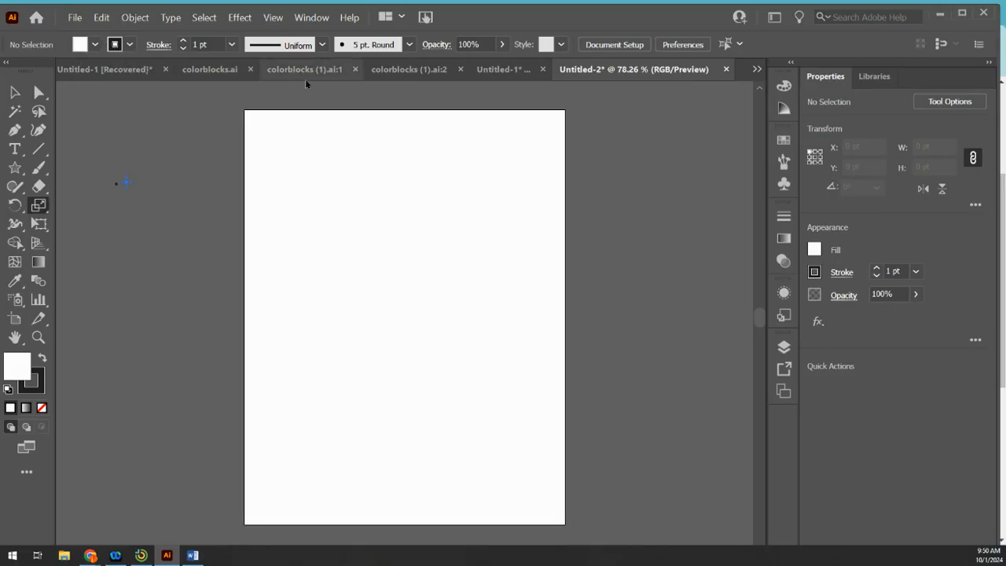
click(312, 18)
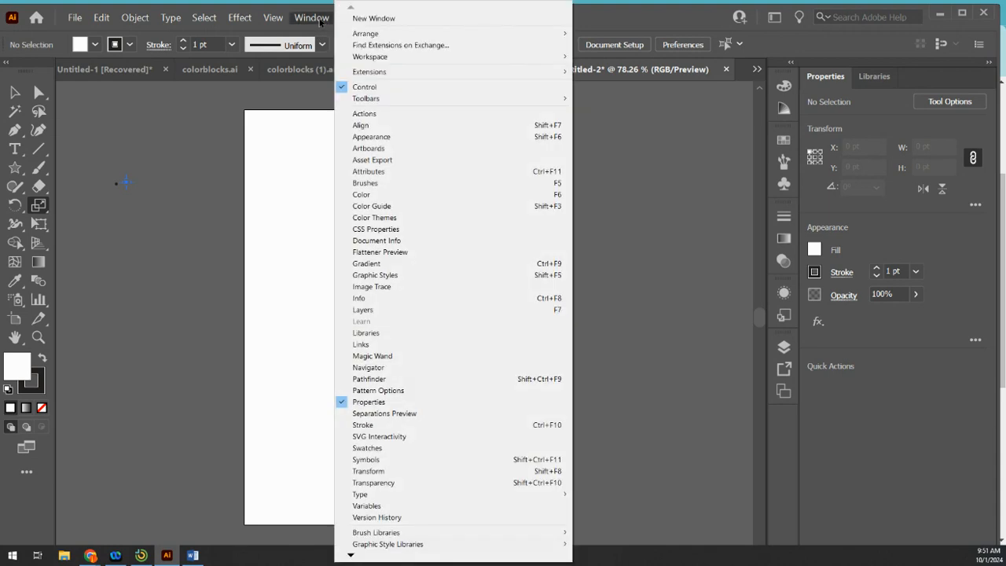
mouse_move(380, 57)
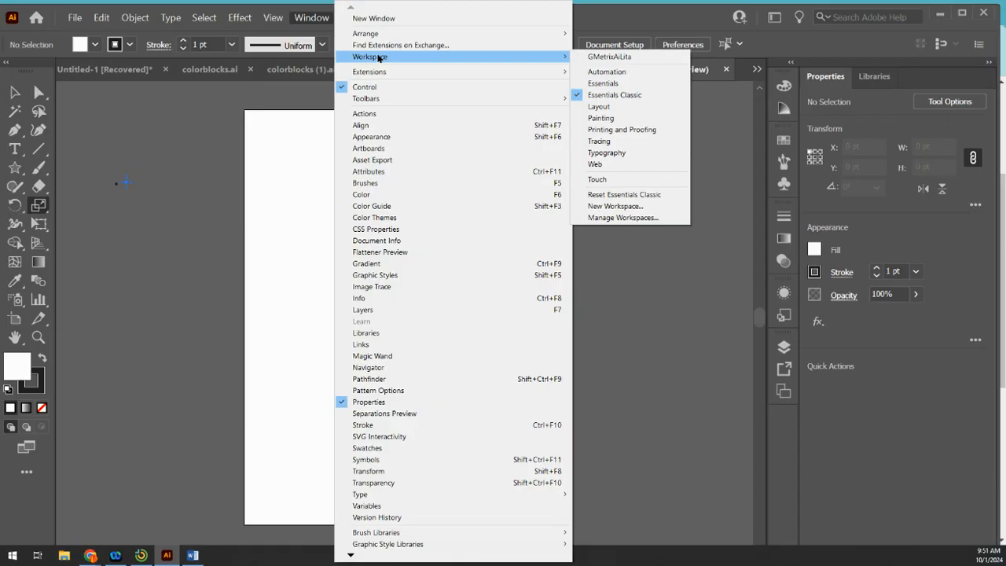
click(153, 126)
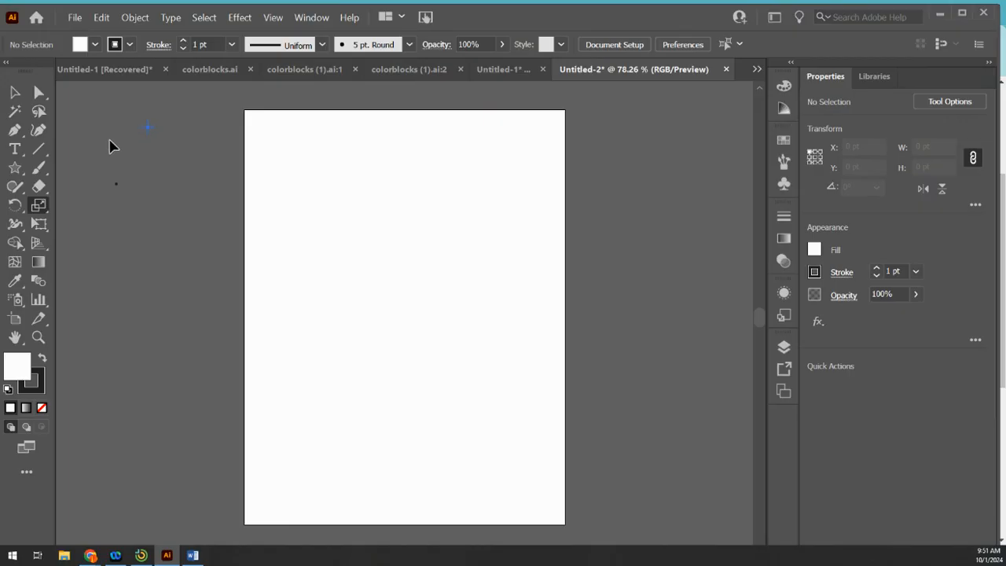
Draw a wavy line about 476 pt wide and 92 pt high across the artboard's upper part with the Curvature tool.
click(37, 132)
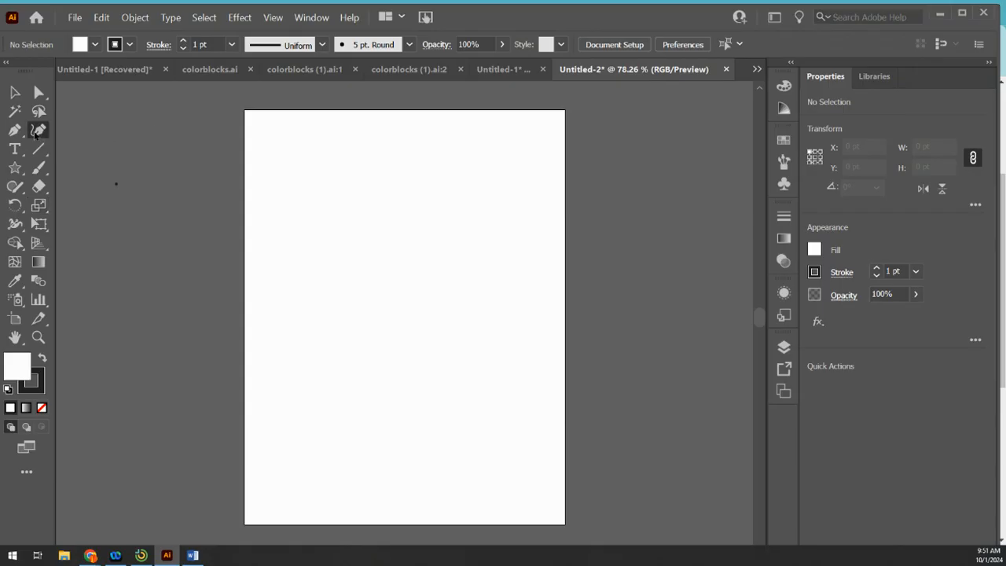
click(267, 193)
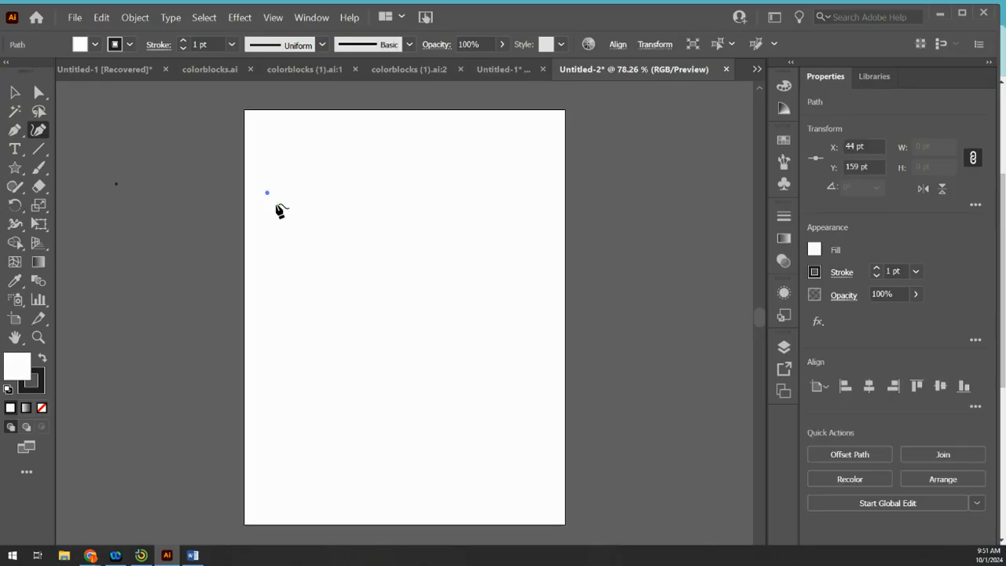
click(292, 240)
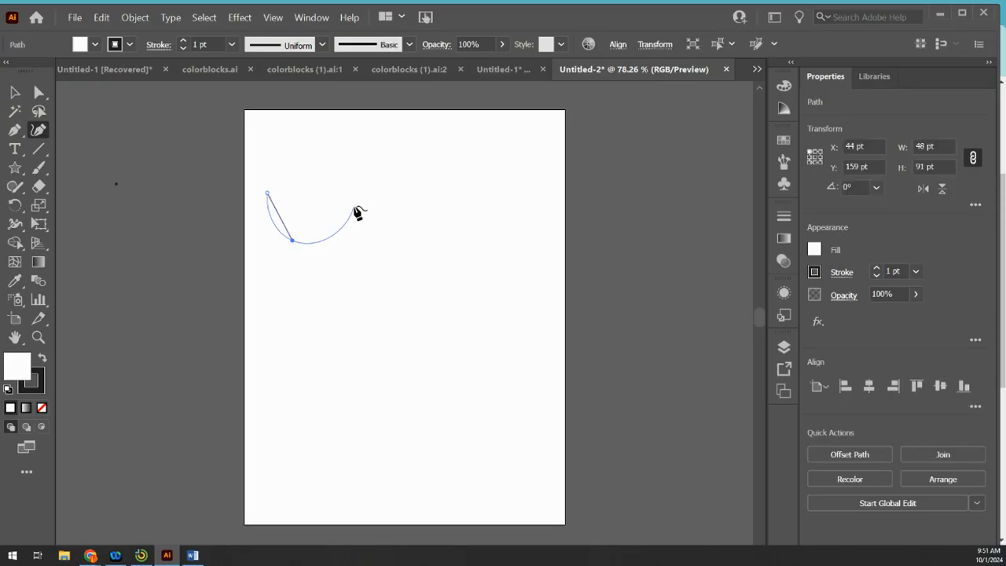
click(352, 198)
click(395, 237)
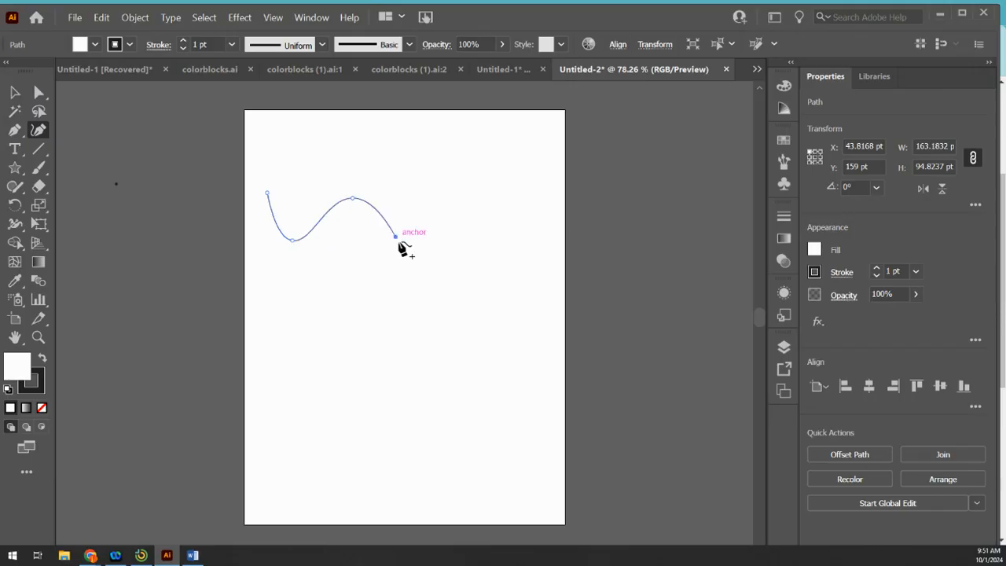
click(461, 192)
click(516, 237)
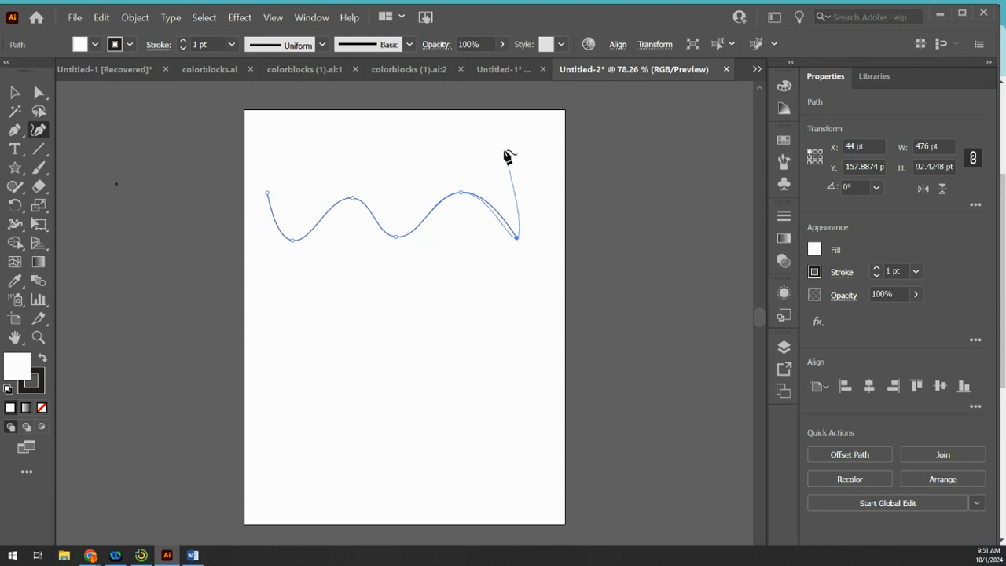
Continue the path in a large arch above the wave back to its starting point, about 493 pt wide and 304 pt high overall.
click(477, 118)
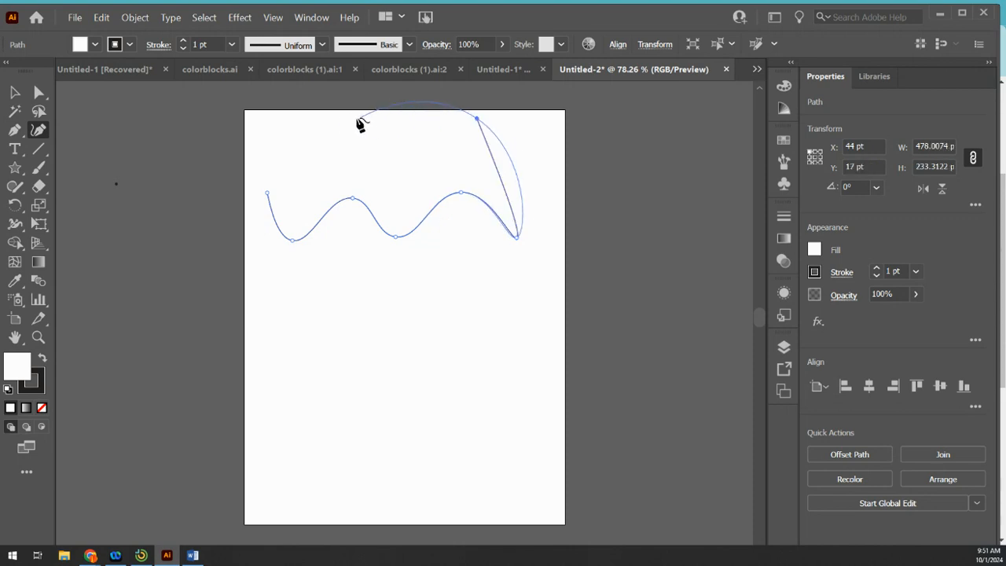
click(291, 115)
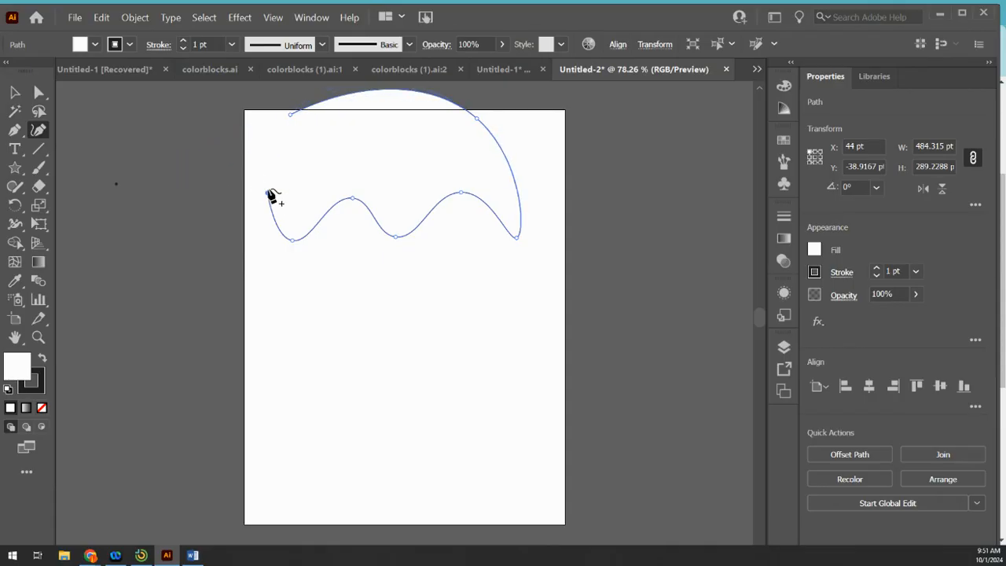
click(262, 187)
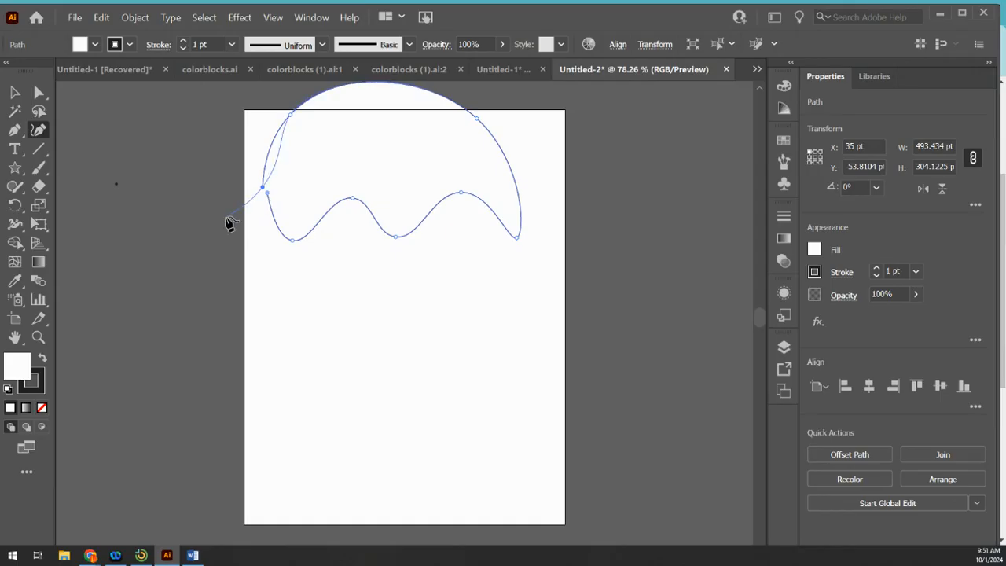
click(267, 192)
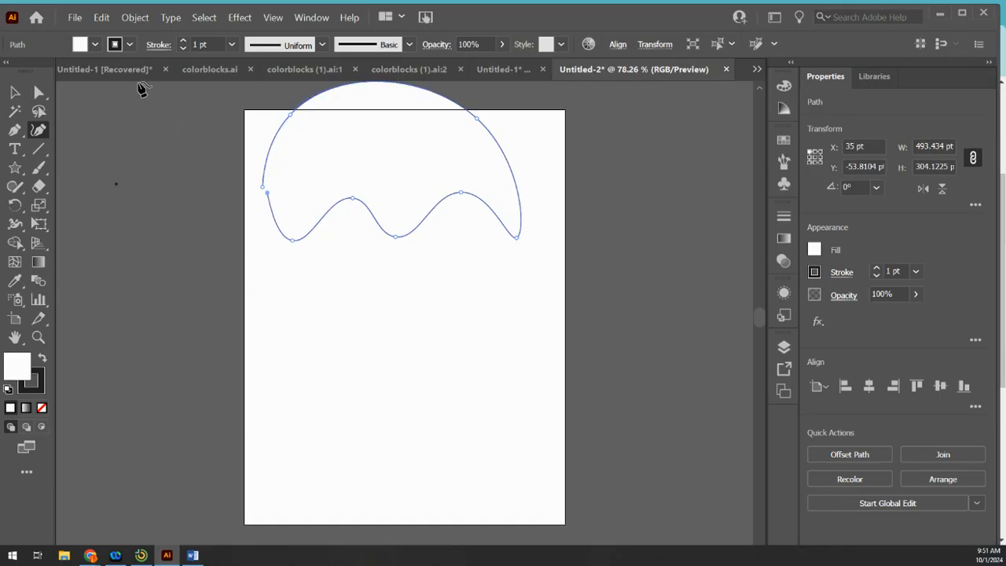
Fill the dome shape with the black swatch and end its path.
click(95, 45)
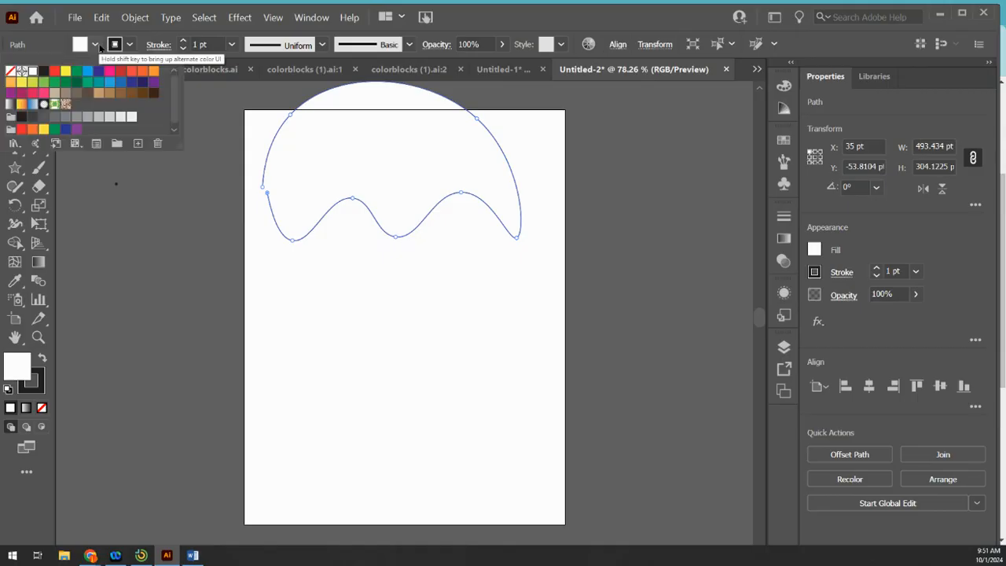
click(45, 72)
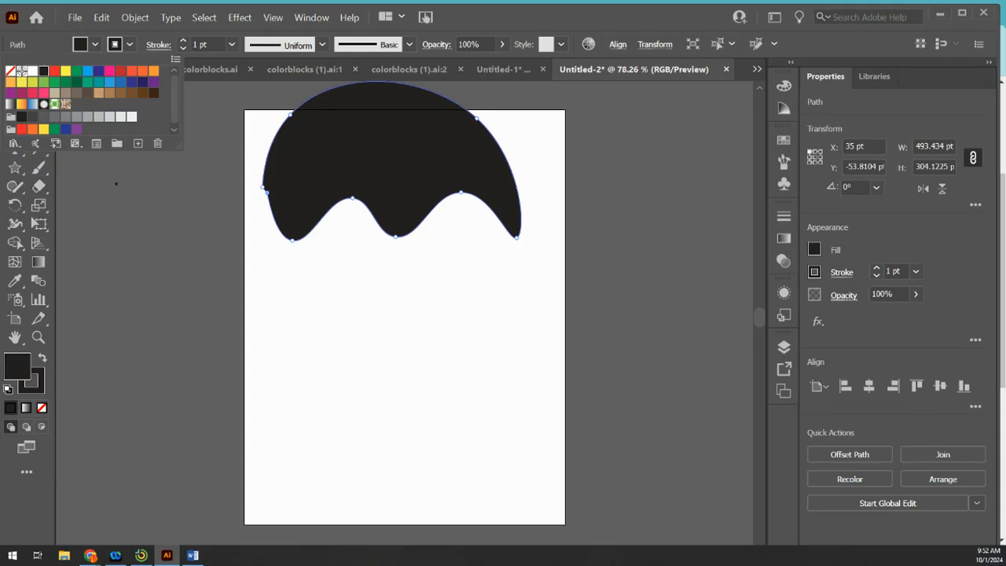
click(52, 160)
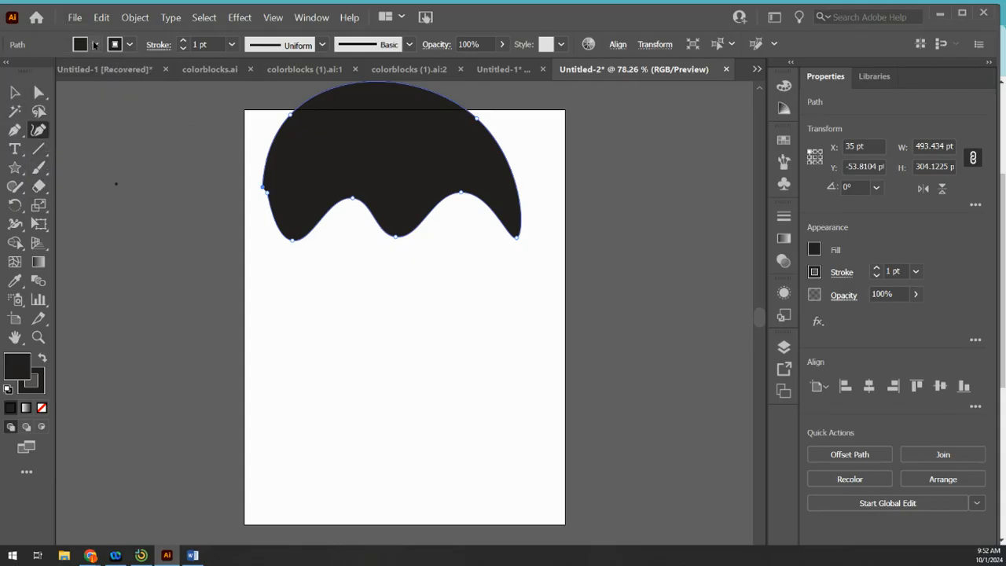
key(d)
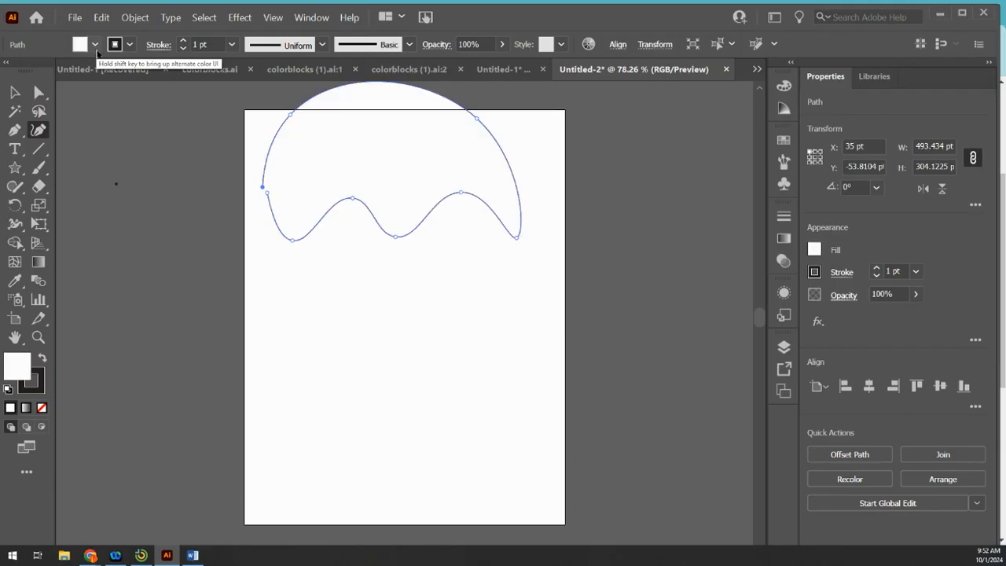
key(ctrl+z)
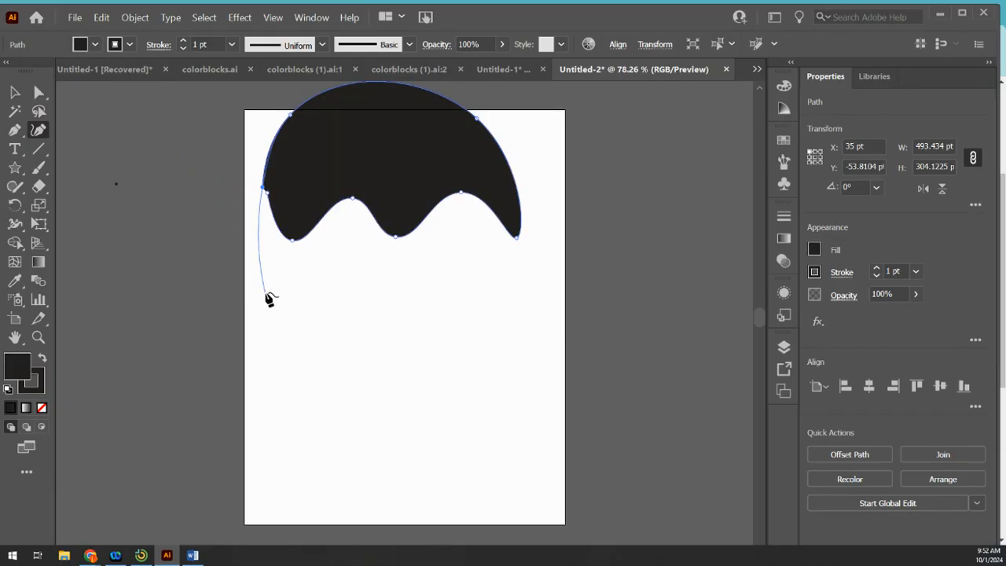
key(Escape)
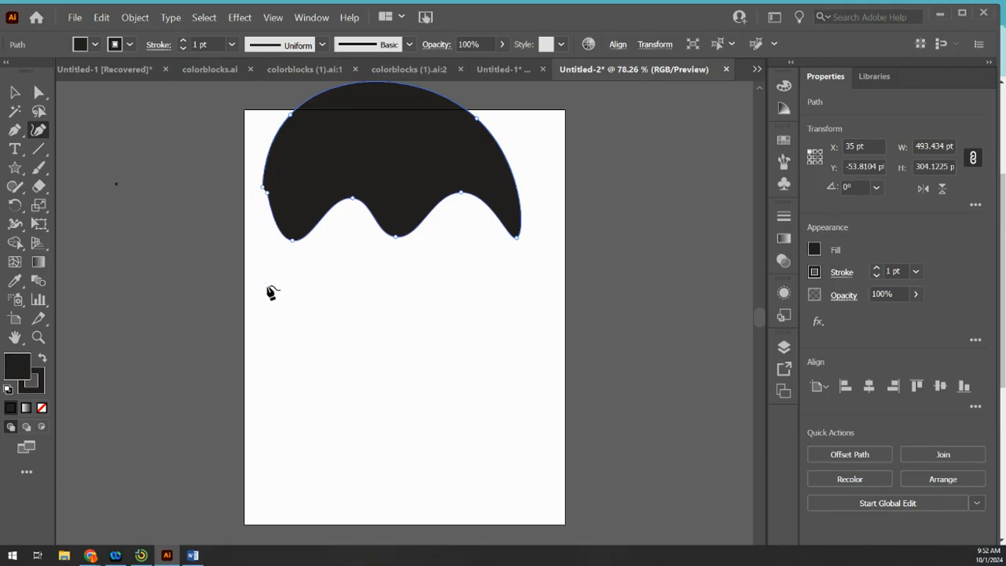
Draw a path below the dome with a curved left side and a zigzag edge of sharp corner points, about 499 pt wide.
click(265, 273)
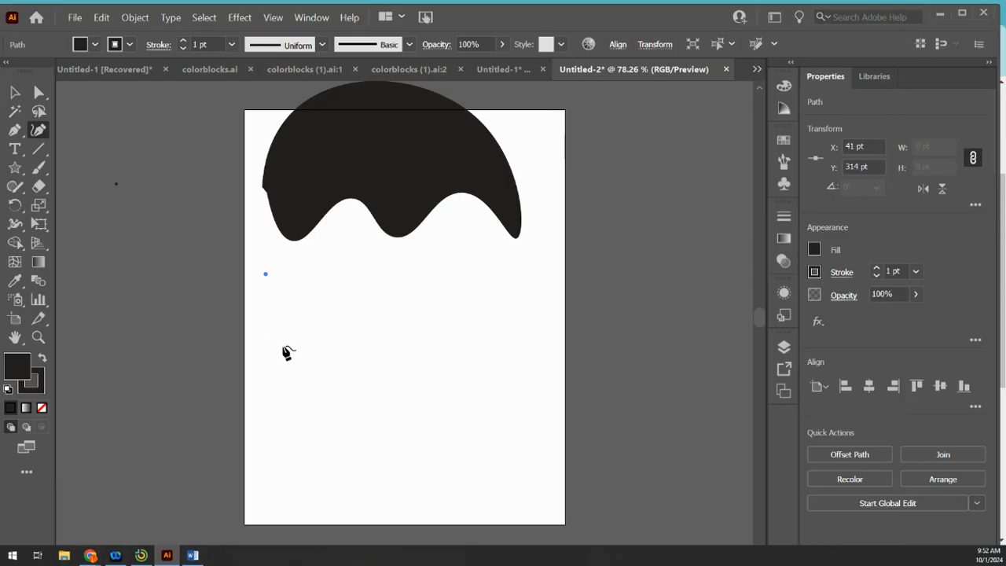
click(271, 350)
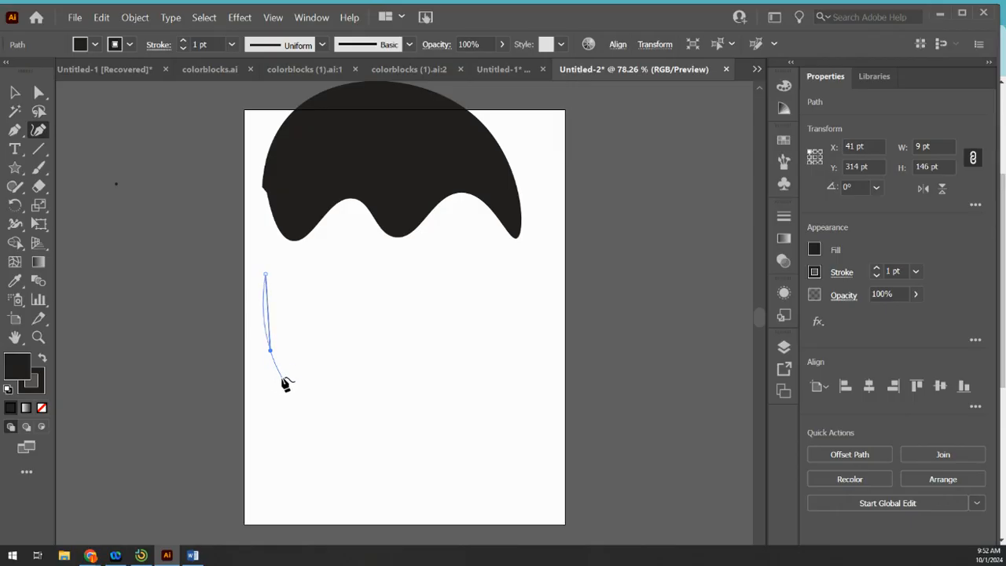
click(293, 381)
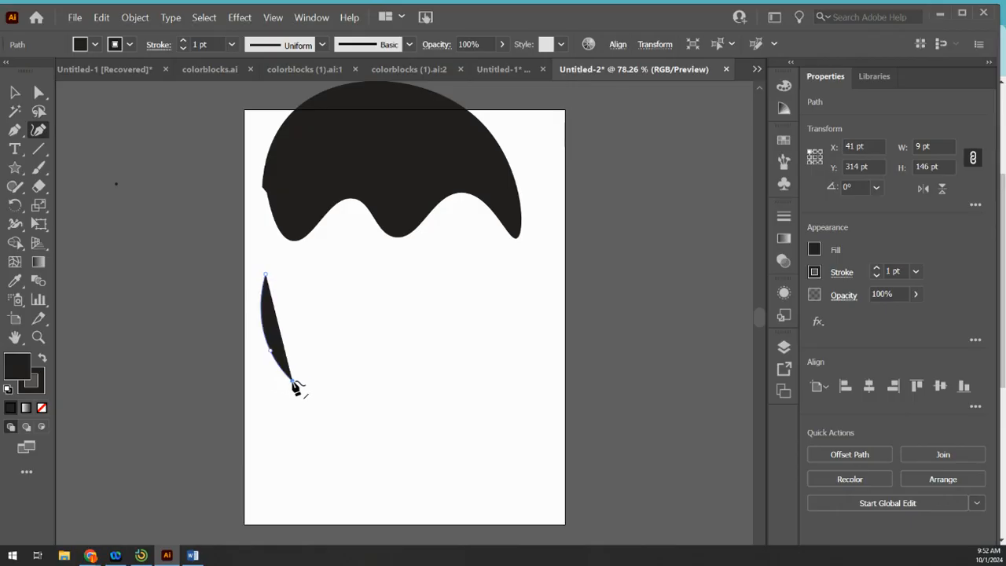
click(336, 297)
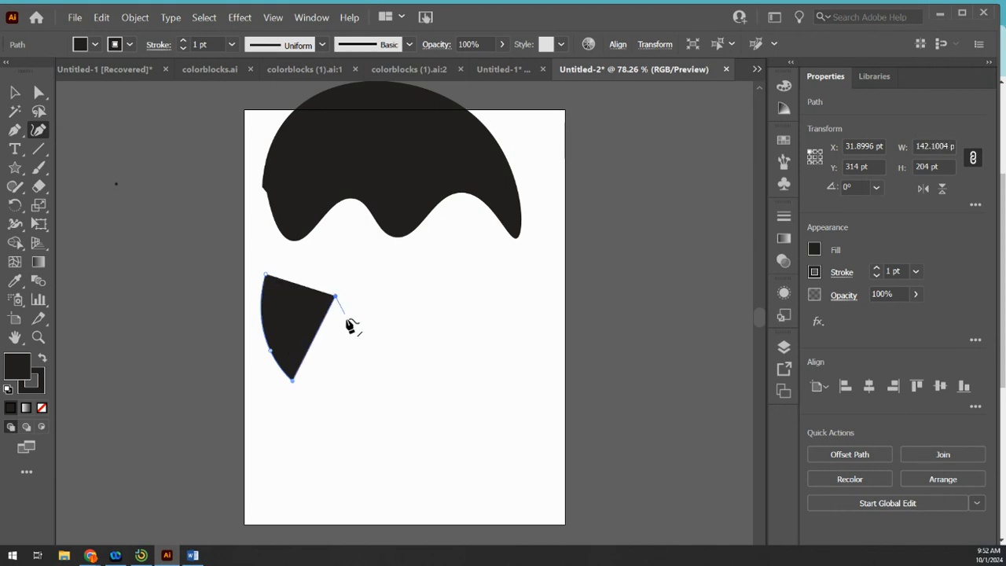
click(366, 356)
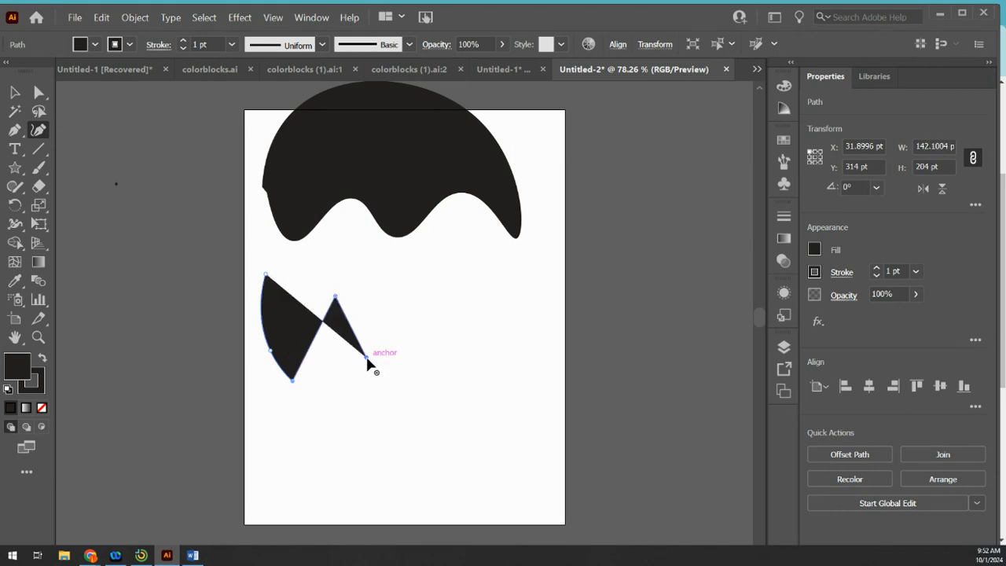
click(401, 299)
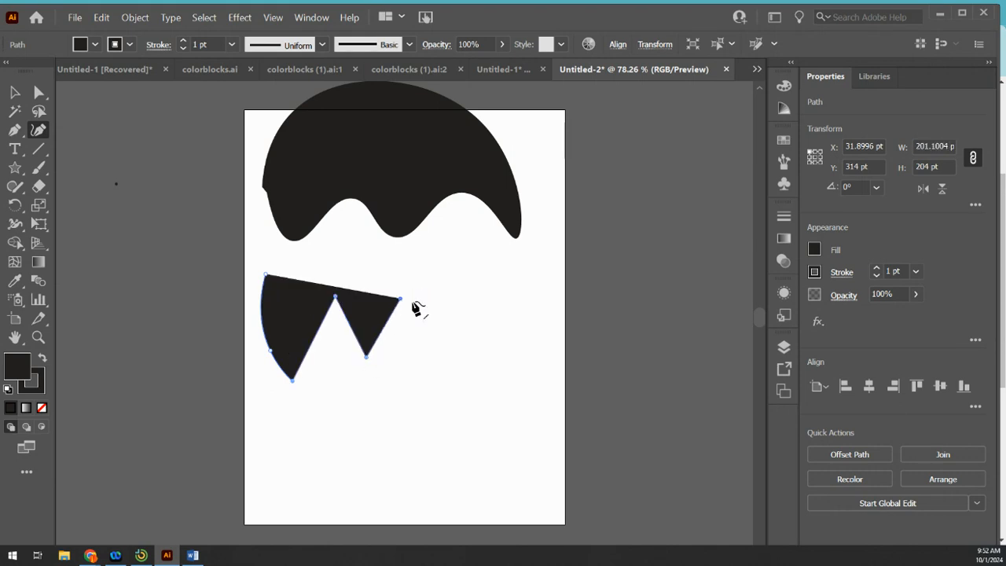
click(440, 370)
click(478, 298)
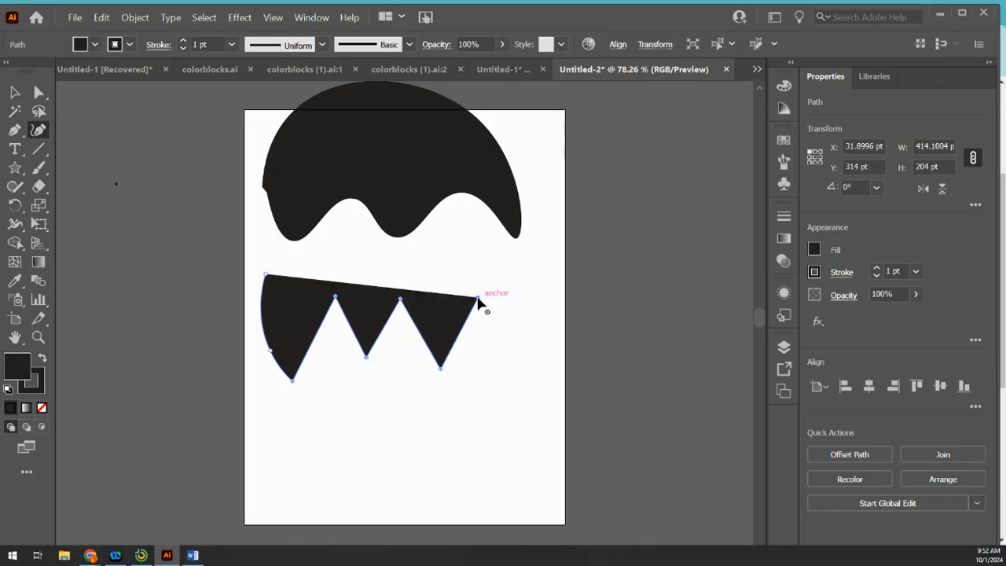
click(522, 362)
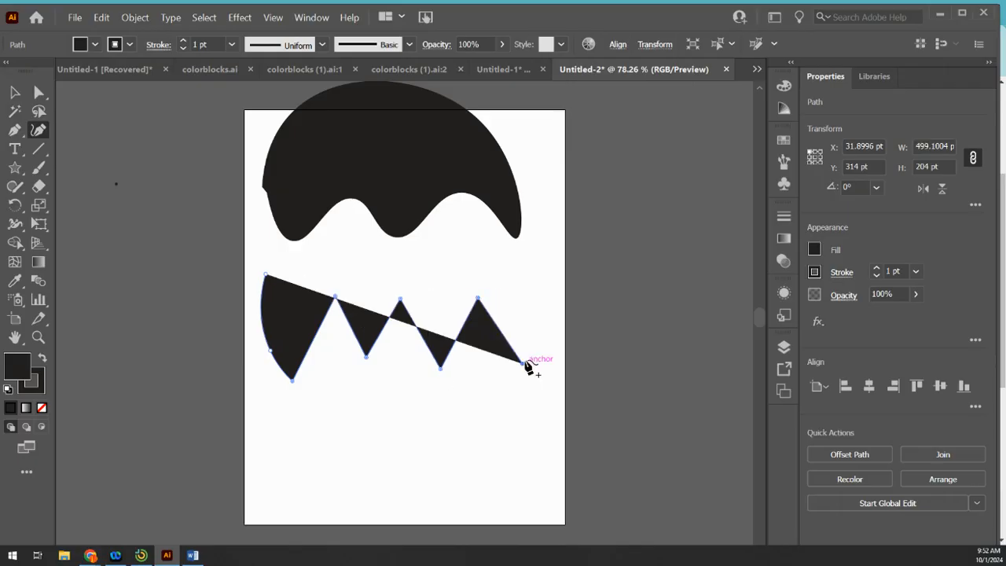
click(536, 259)
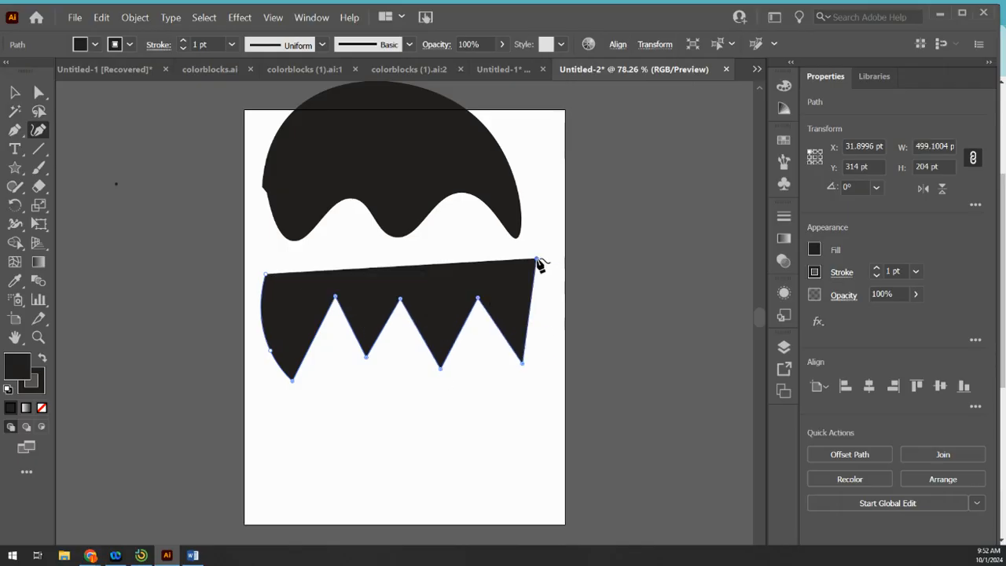
Curve the zigzag path over its top edge and back towards its starting point.
click(441, 214)
click(304, 217)
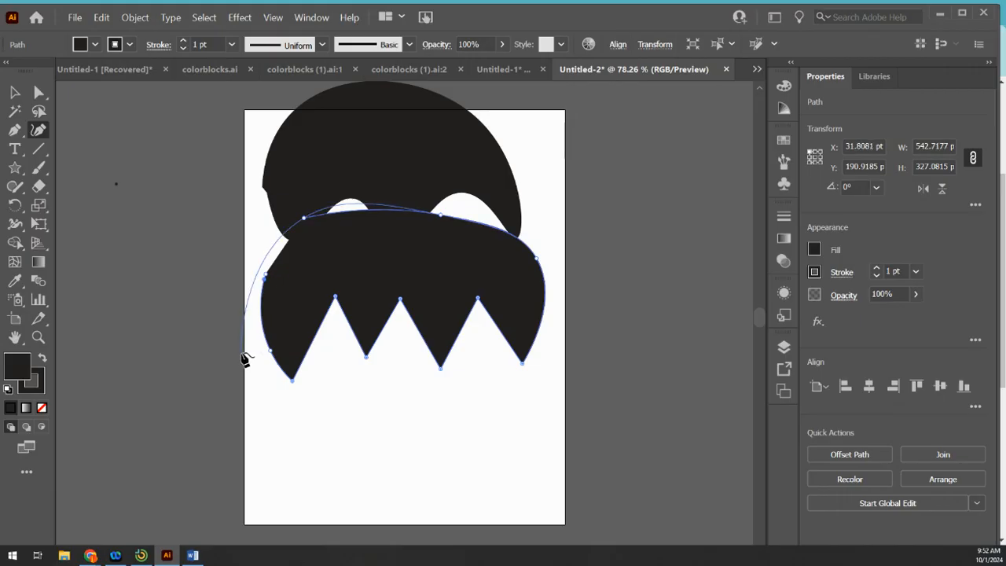
click(266, 279)
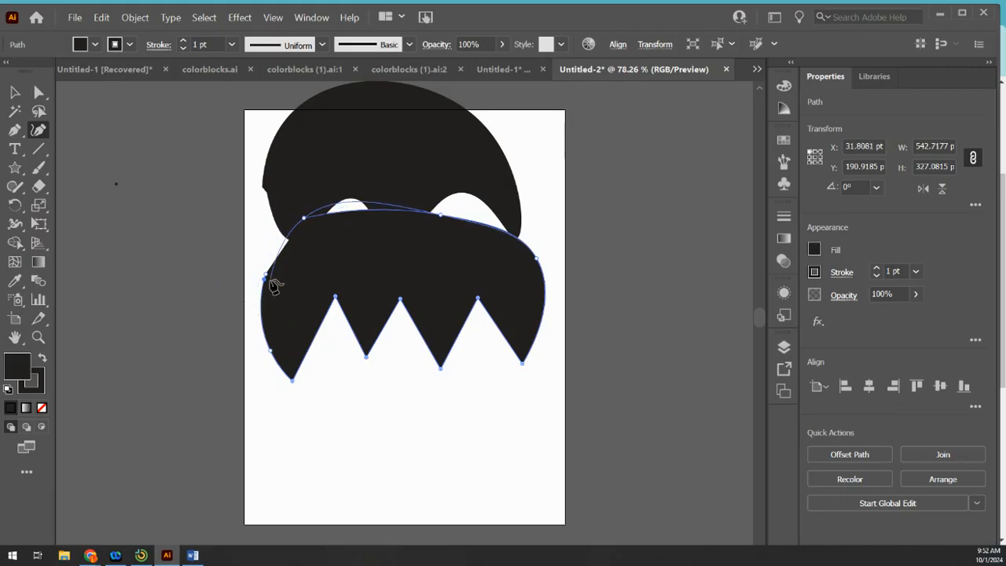
Move the zigzag shape down clear of the dome shape and delete it.
click(15, 92)
drag(488, 301, 501, 388)
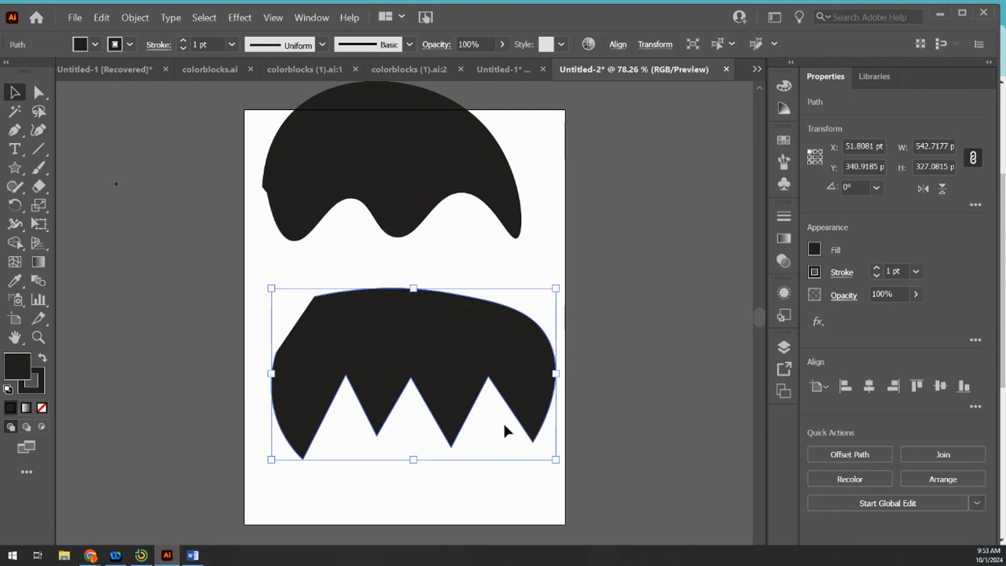
key(Delete)
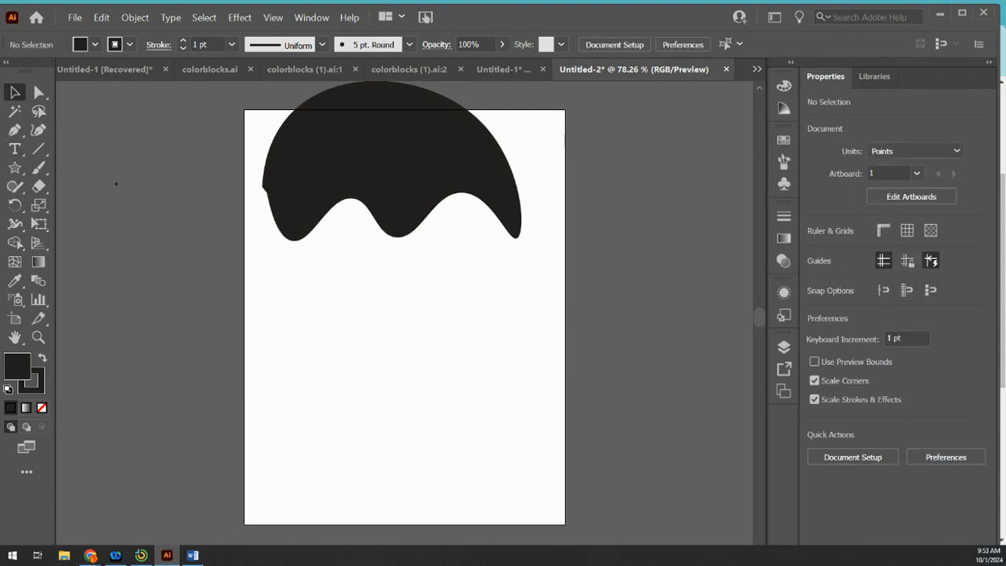
Using the Curvature tool with a white fill, draw a zigzag of six sharp corner points across the lower half of the artboard.
click(38, 130)
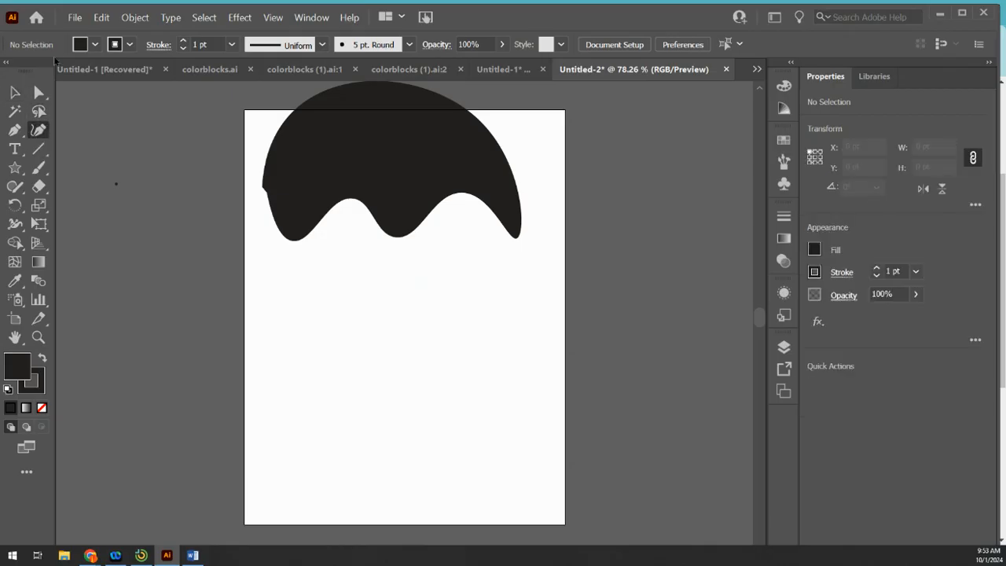
click(94, 44)
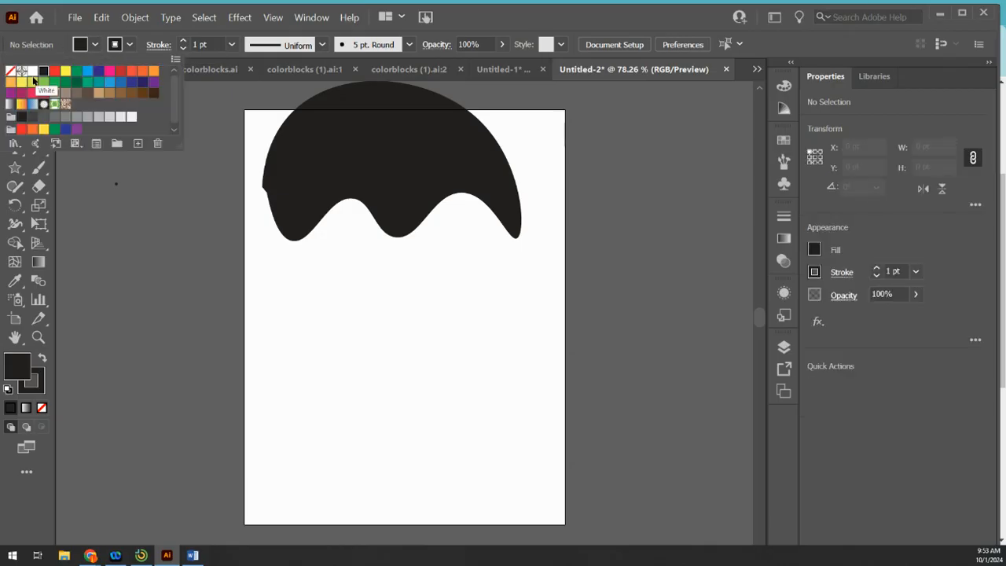
click(32, 71)
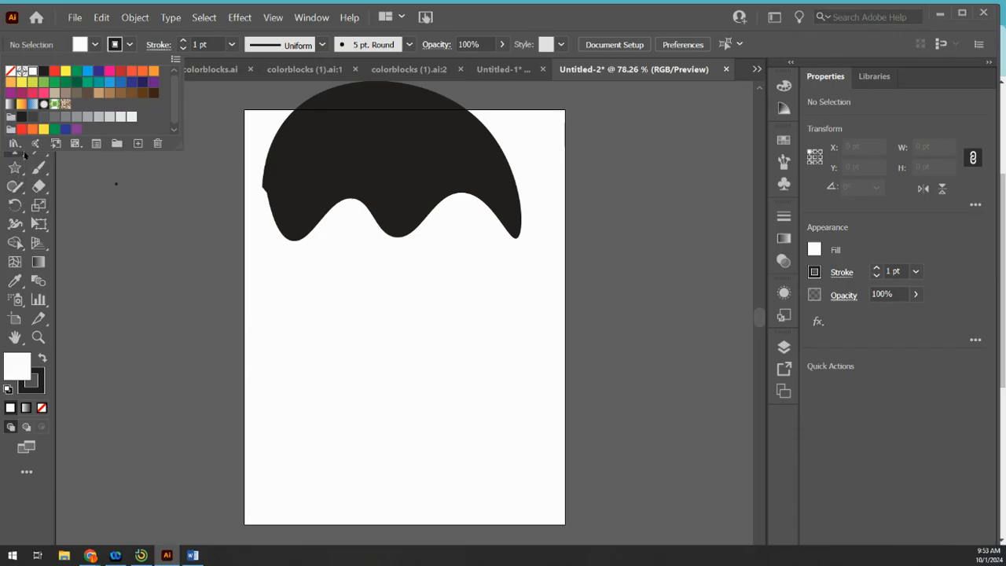
click(92, 183)
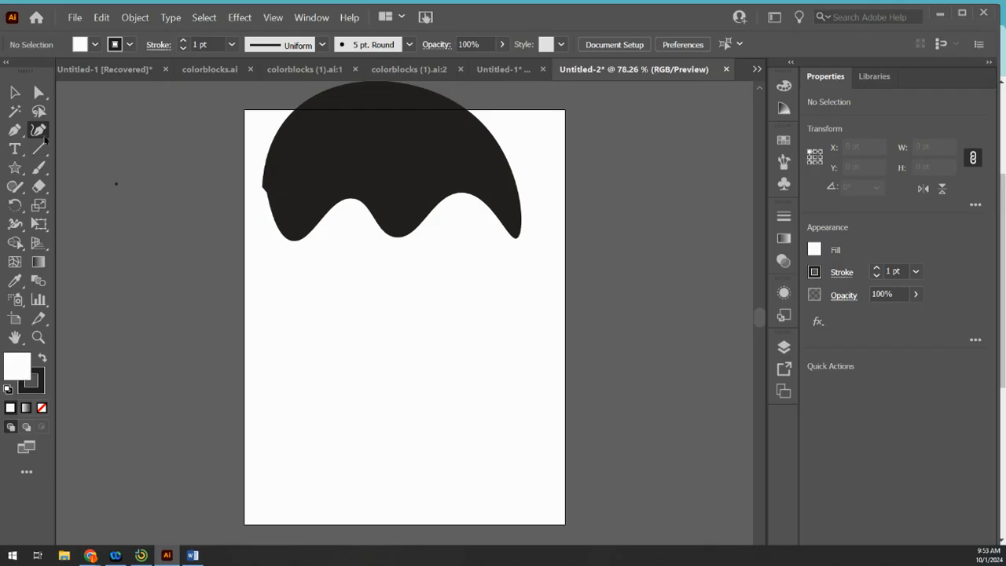
click(282, 374)
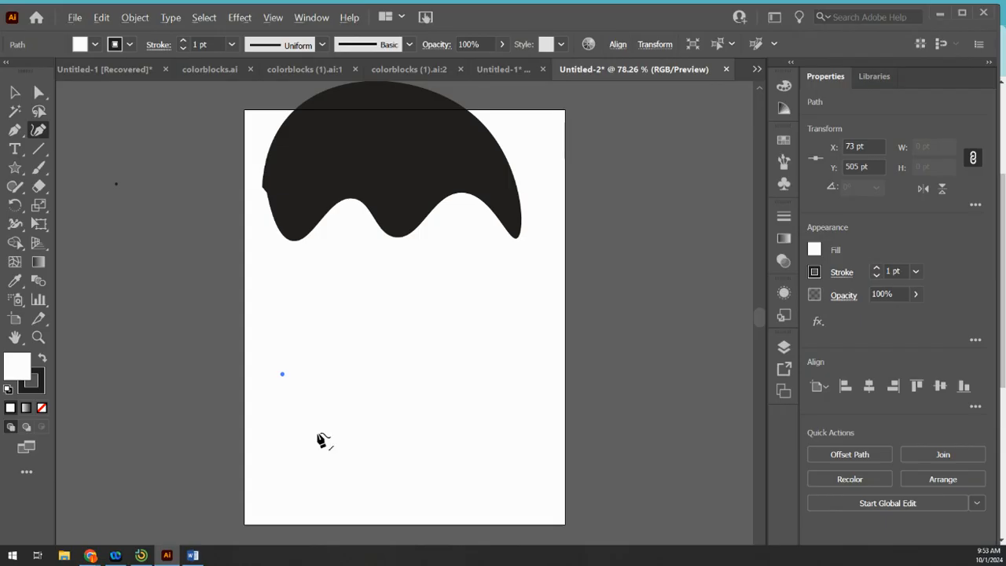
click(316, 431)
click(375, 367)
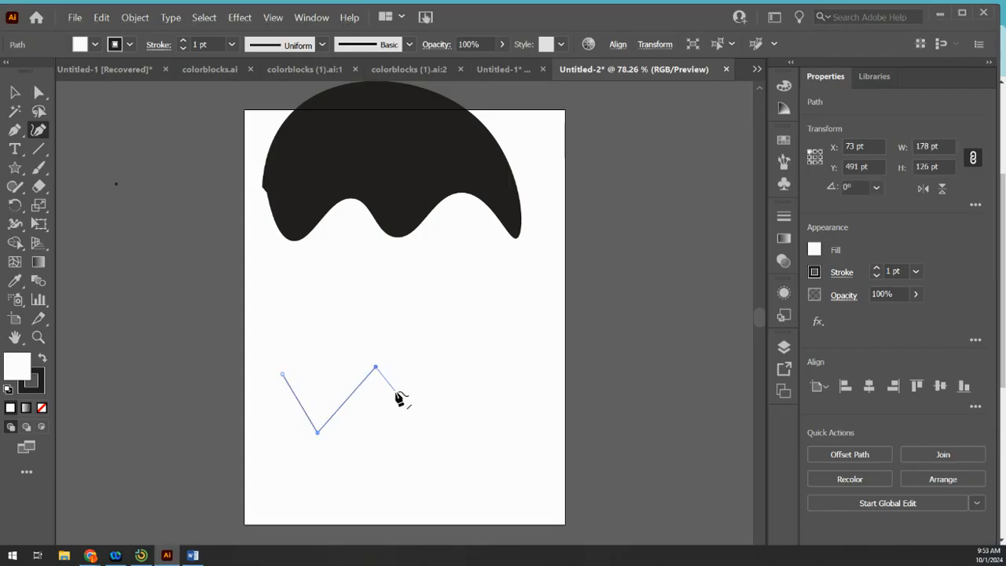
click(425, 423)
click(484, 359)
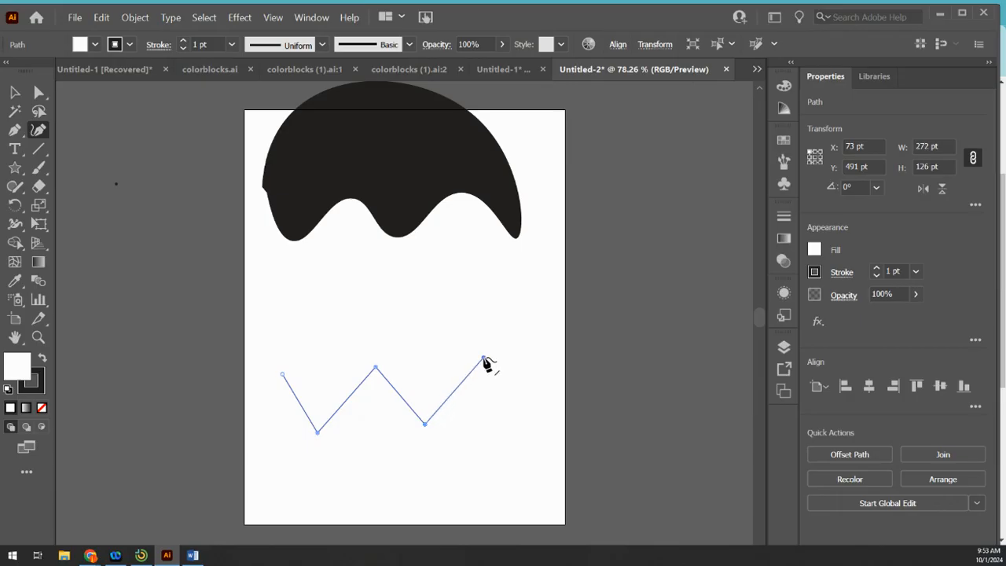
click(533, 419)
Curve the zigzag path up and over its top and close it at its starting point, about 536 pt wide and 369 pt high.
click(544, 306)
drag(460, 259, 276, 348)
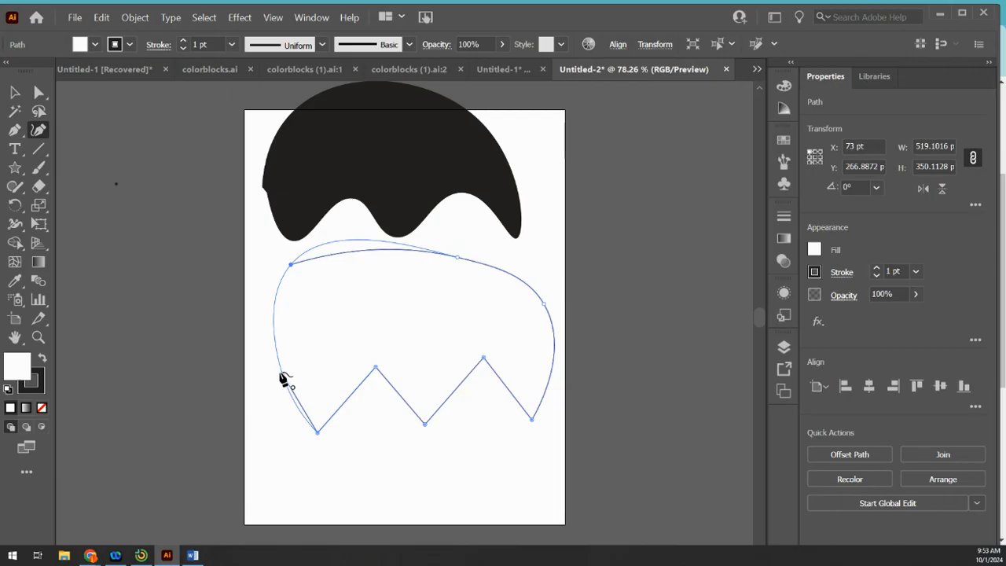
click(283, 377)
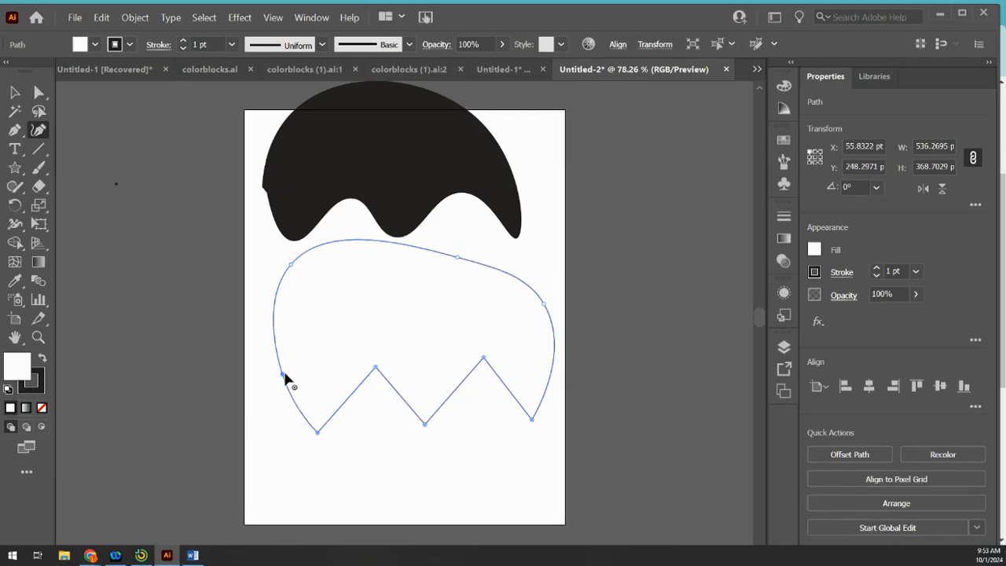
Fill the closed zigzag shape with the black swatch and switch to the Chrome window.
click(96, 45)
click(44, 72)
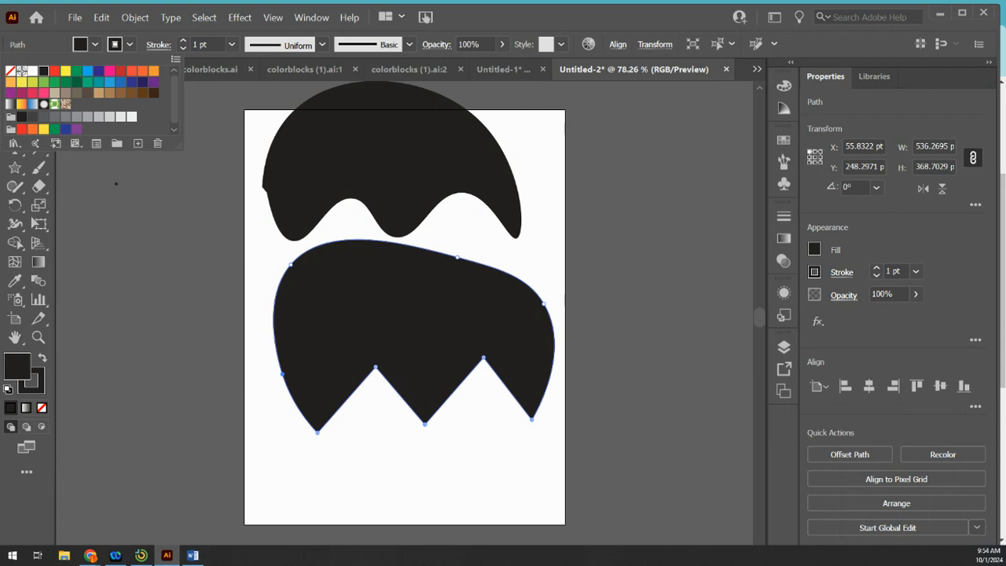
key(alt+Tab)
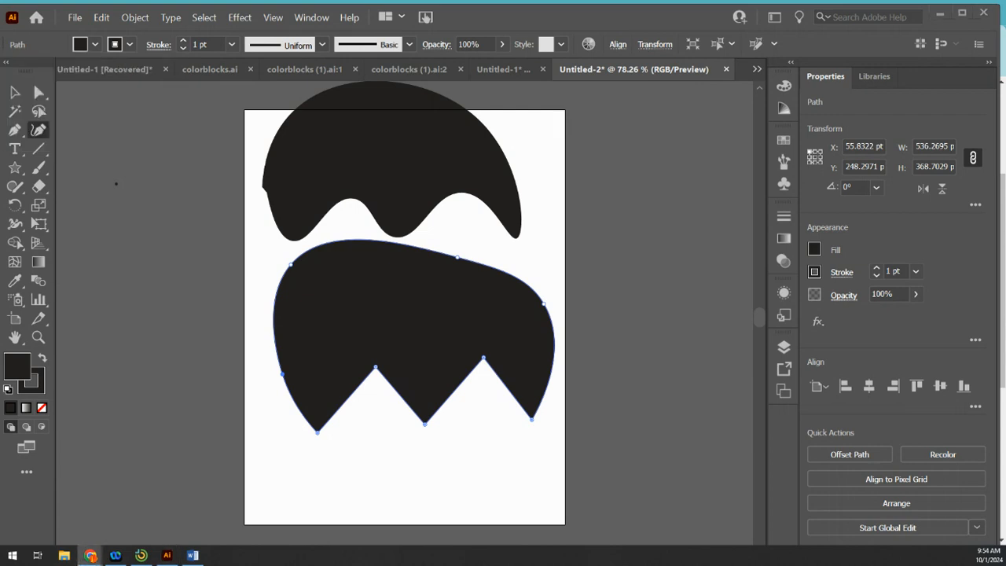